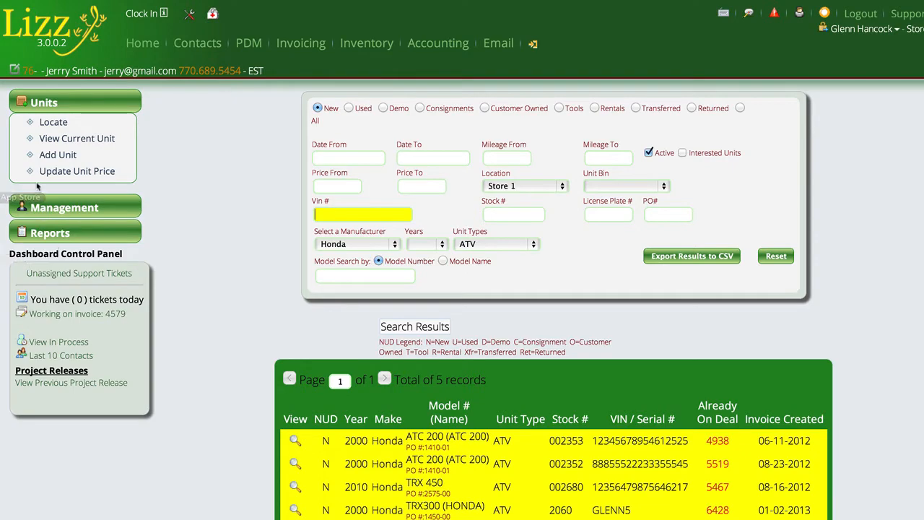
Start adding a unit, search the models for "cbr" and choose the 2011 Honda CBR1000 Street Bike
{"action": "mouse_move", "coordinate": [535, 45]}
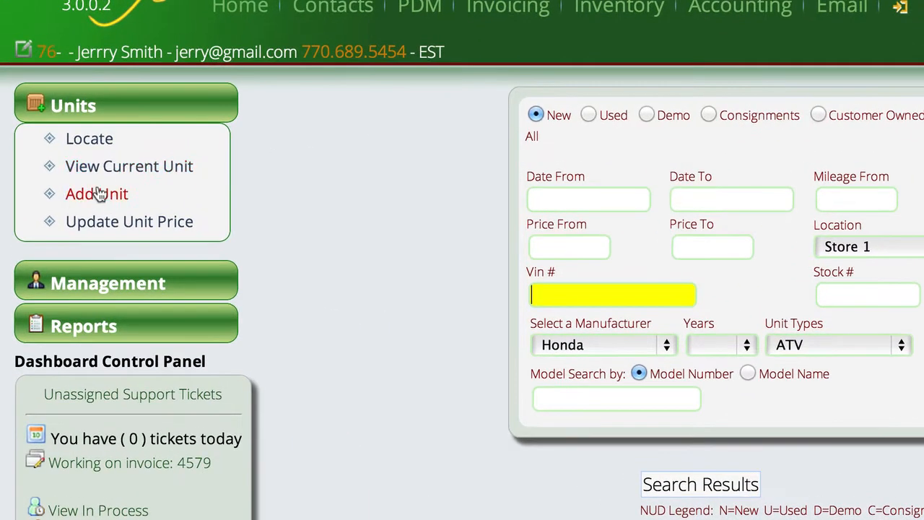
{"action": "left_click", "coordinate": [101, 195]}
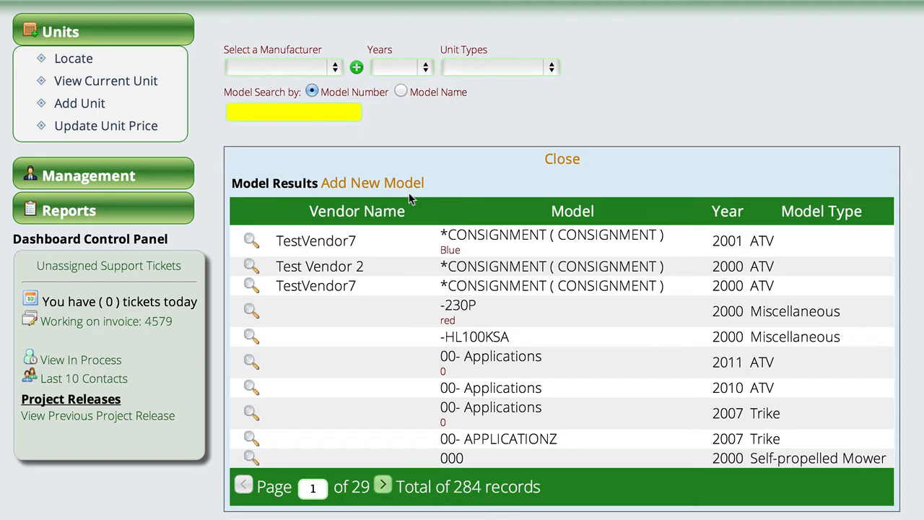
{"action": "type", "text": "cbr"}
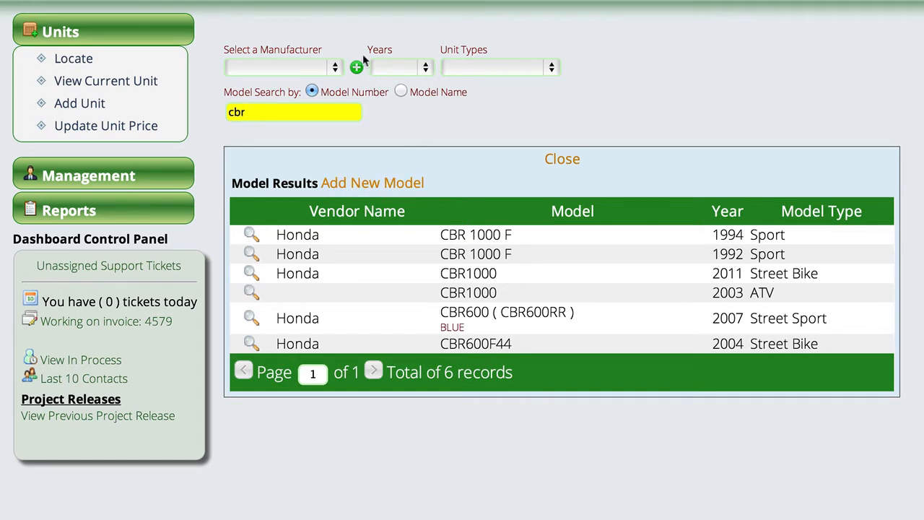
{"action": "left_click", "coordinate": [318, 67]}
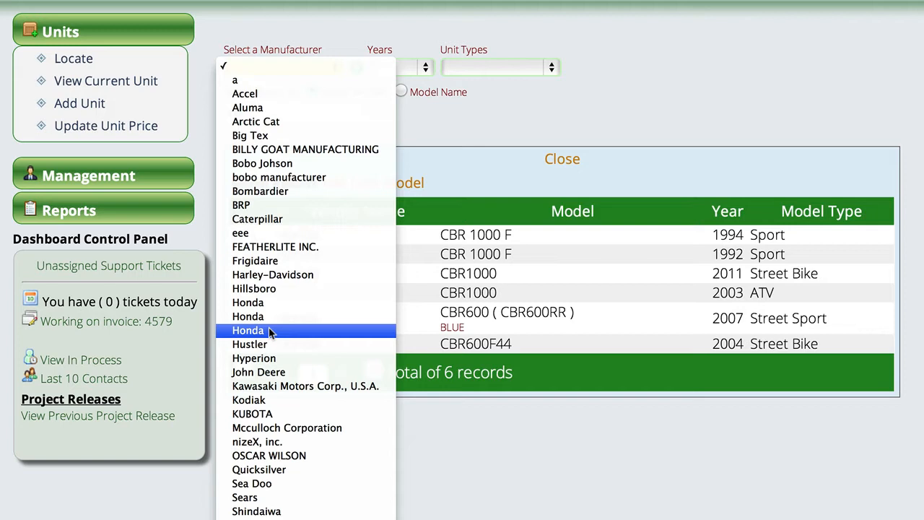
{"action": "left_click", "coordinate": [356, 19]}
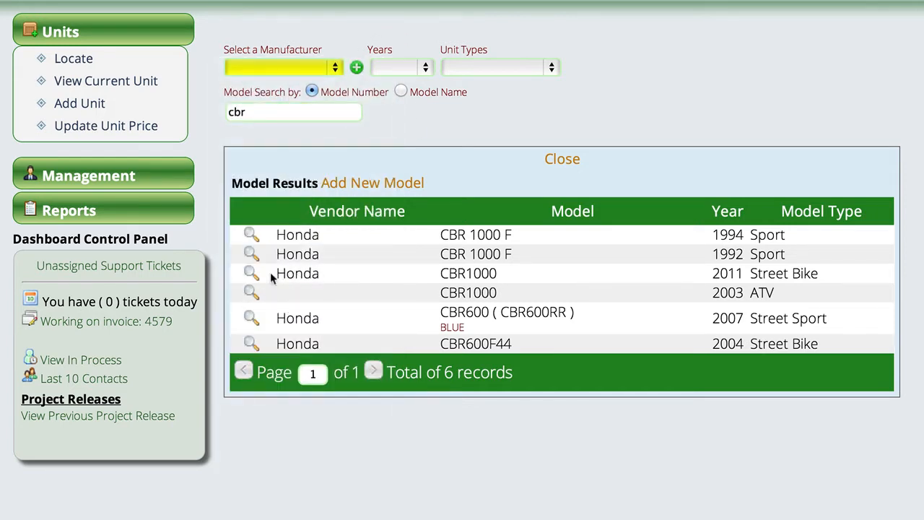
{"action": "left_click", "coordinate": [250, 277]}
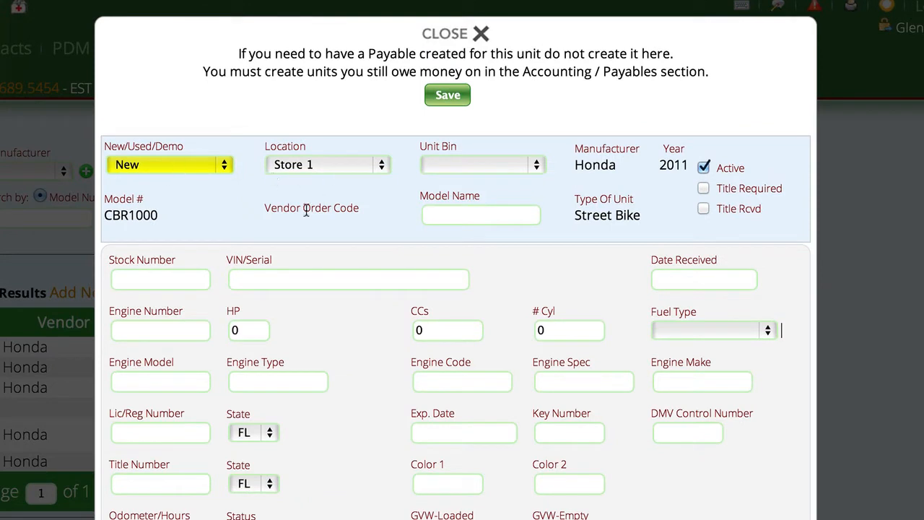
{"action": "left_click", "coordinate": [515, 166]}
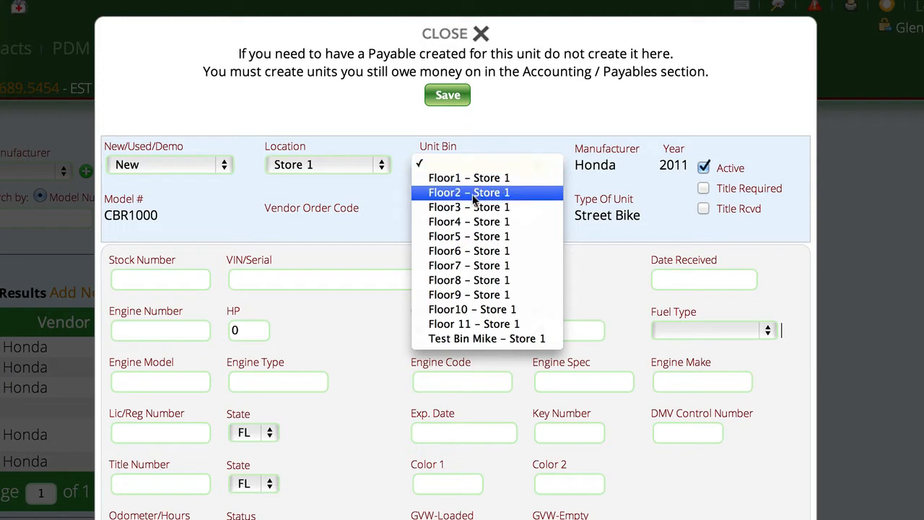
{"action": "left_click", "coordinate": [504, 117]}
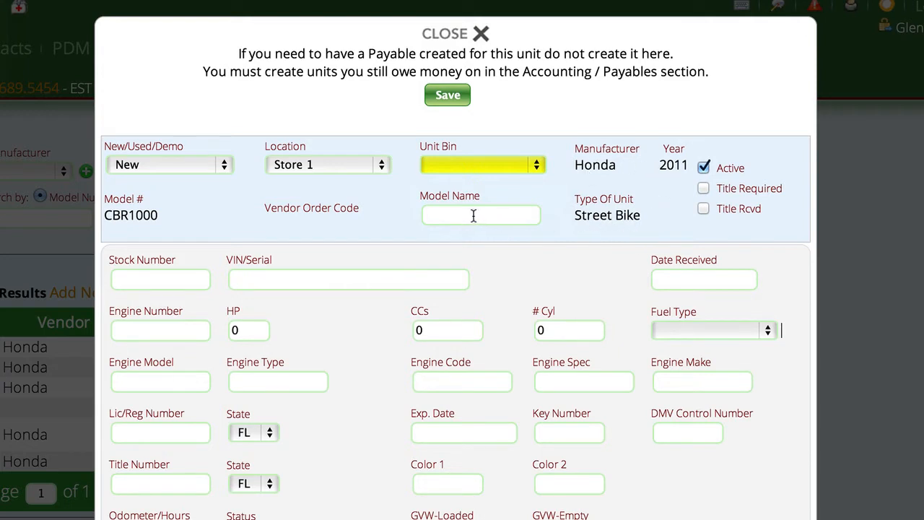
{"action": "left_click", "coordinate": [168, 278]}
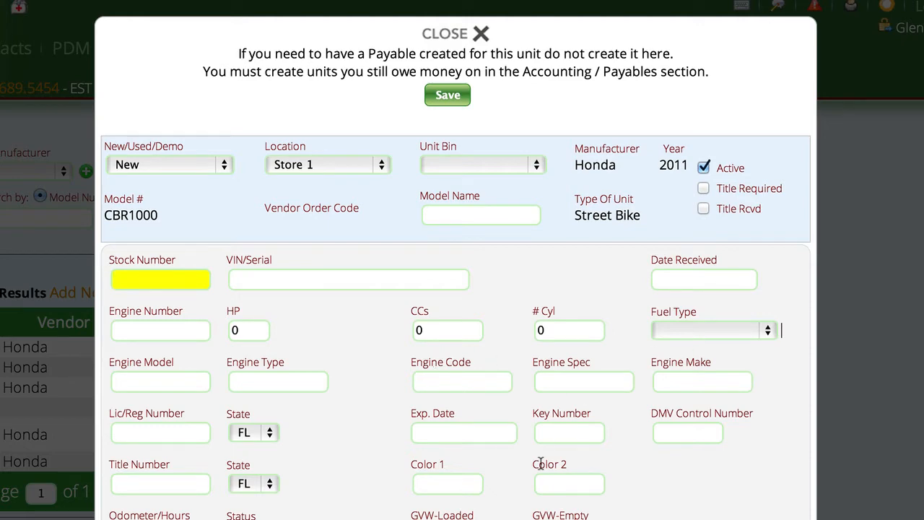
Set the new unit's MSRP to 12,000.00 and its Unit retail price to 11,500
{"action": "scroll", "coordinate": [449, 406], "scroll_direction": "down", "scroll_amount": 4}
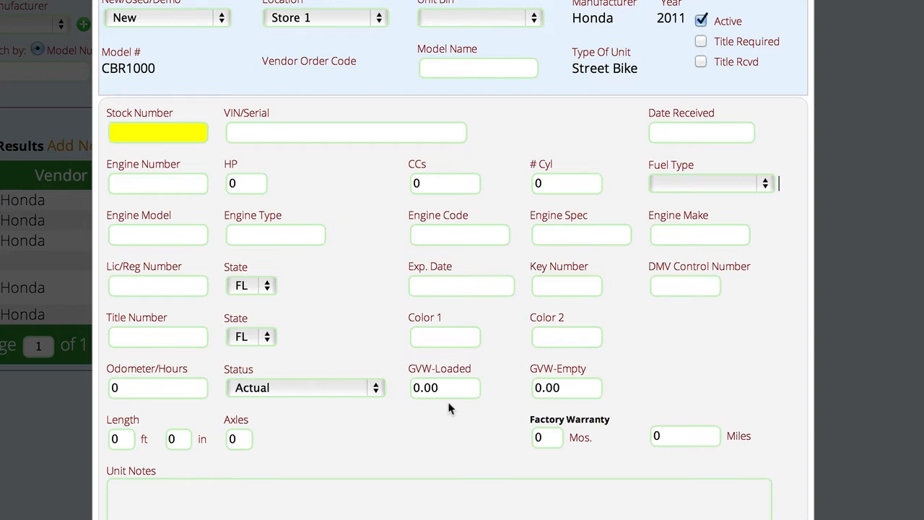
{"action": "scroll", "coordinate": [448, 409], "scroll_direction": "down", "scroll_amount": 14}
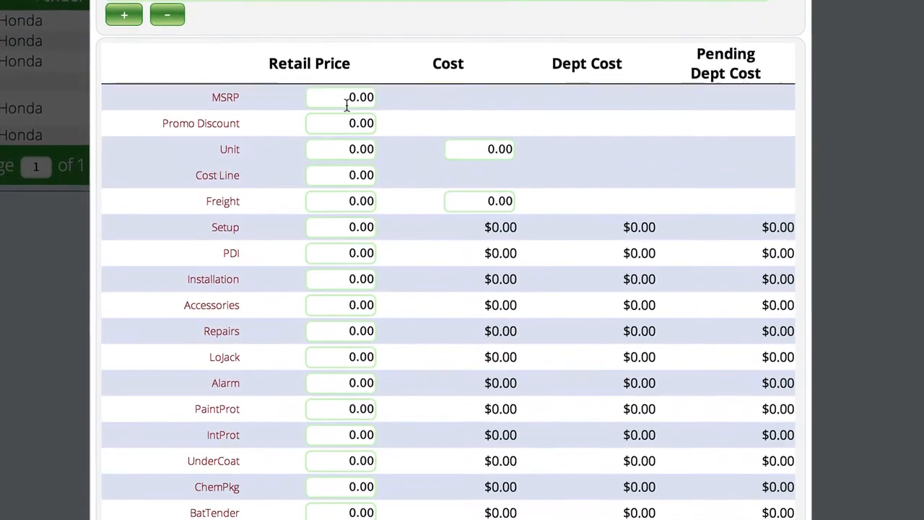
{"action": "left_click", "coordinate": [339, 93]}
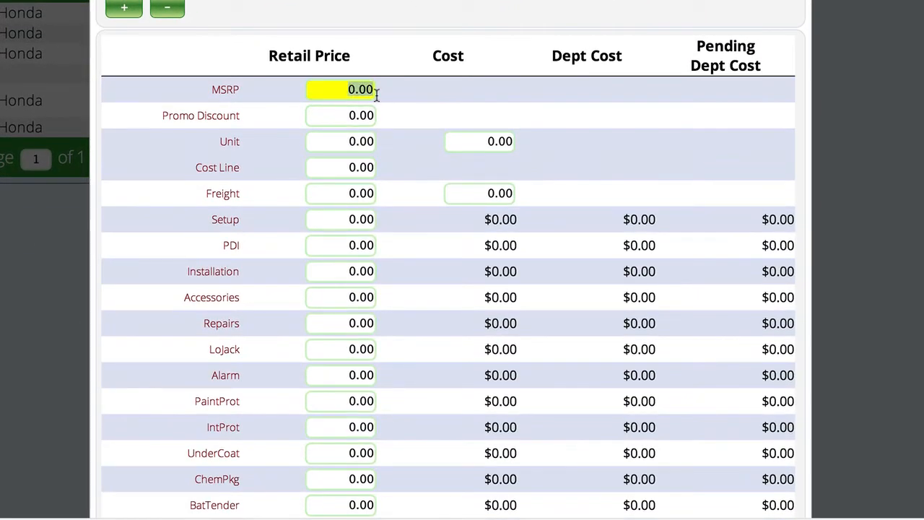
{"action": "type", "text": "1200.0"}
{"action": "key", "text": "BackSpace"}
{"action": "key", "text": "BackSpace"}
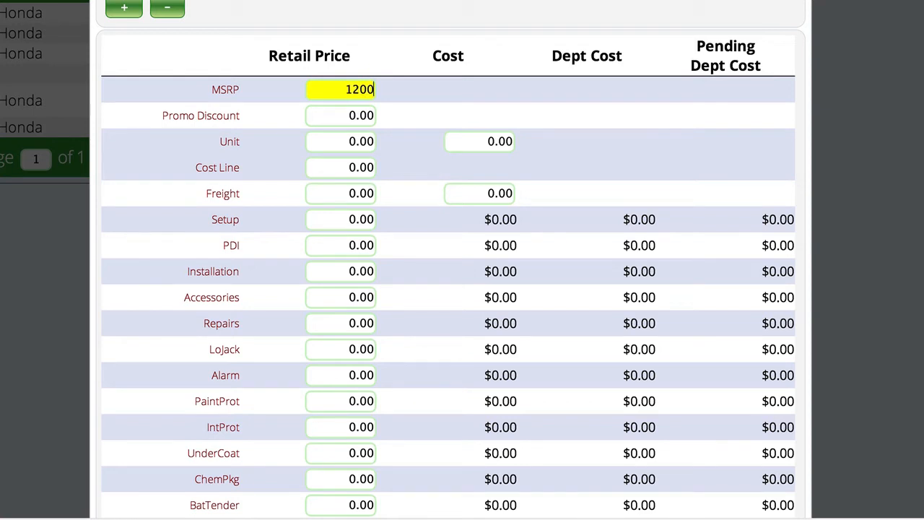
{"action": "type", "text": "0"}
{"action": "key", "text": "Tab"}
{"action": "key", "text": "Tab"}
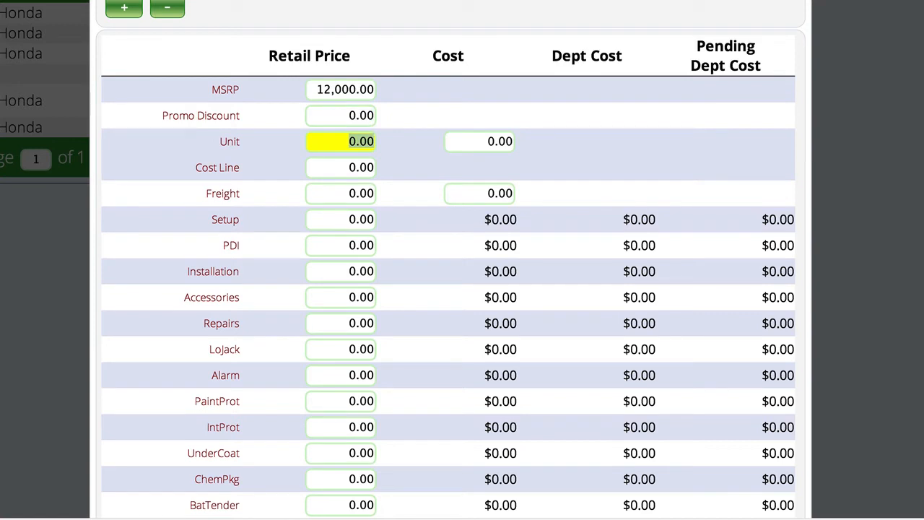
{"action": "type", "text": "11500"}
Try to save the new unit without a VIN/serial number
{"action": "scroll", "coordinate": [486, 250], "scroll_direction": "down", "scroll_amount": 3}
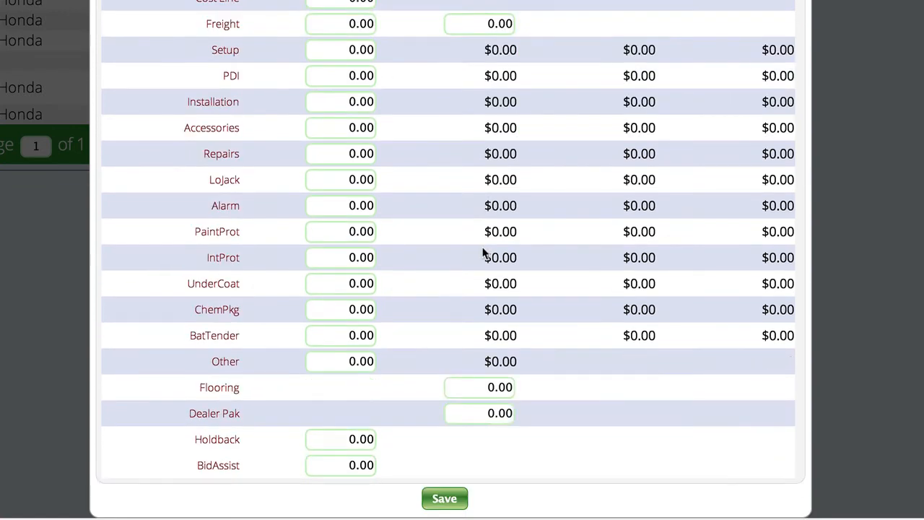
{"action": "left_click", "coordinate": [444, 498]}
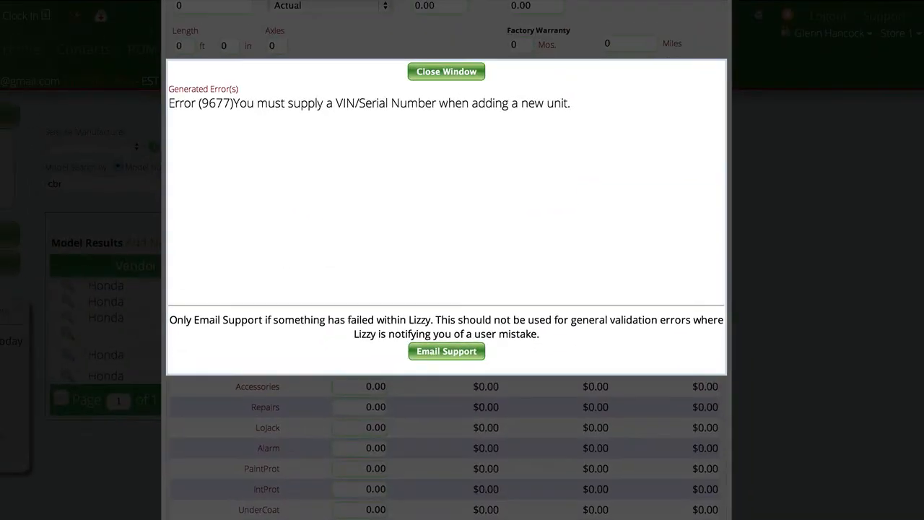
{"action": "left_click", "coordinate": [451, 72]}
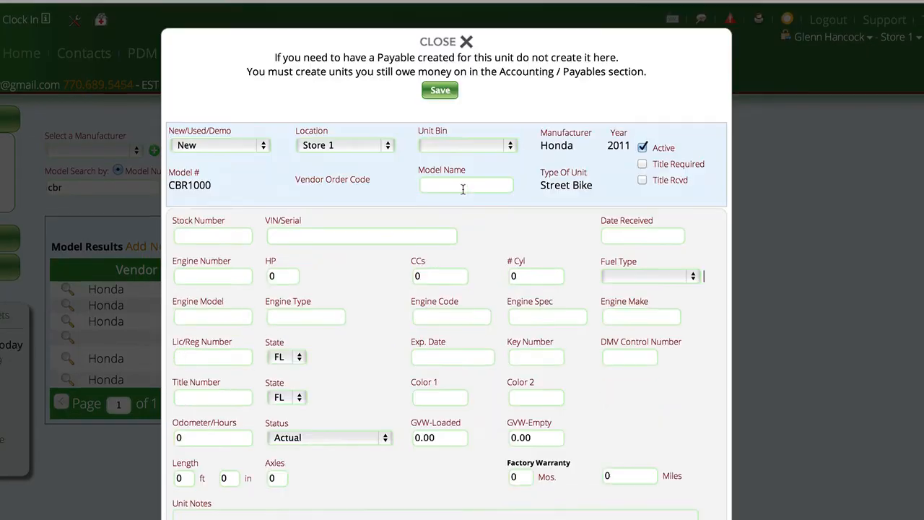
{"action": "left_click", "coordinate": [332, 230]}
{"action": "type", "text": "1"}
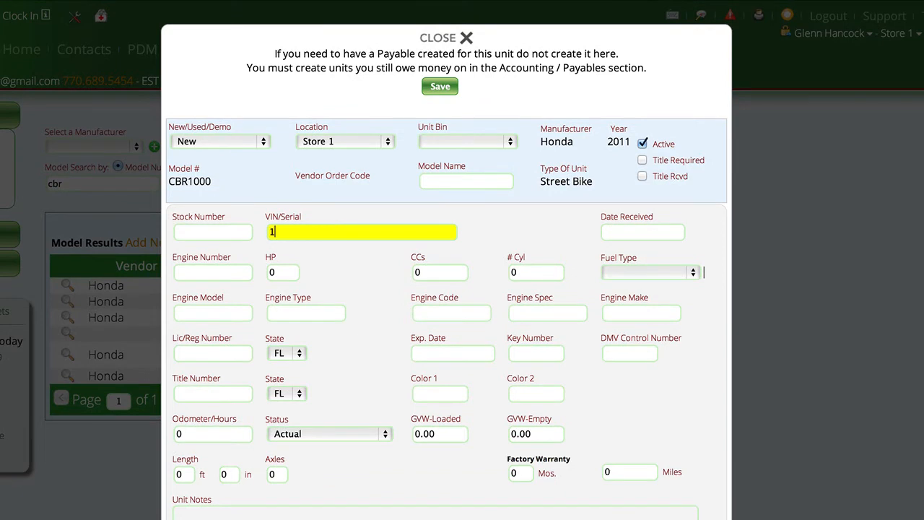
{"action": "type", "text": "2345654769805674"}
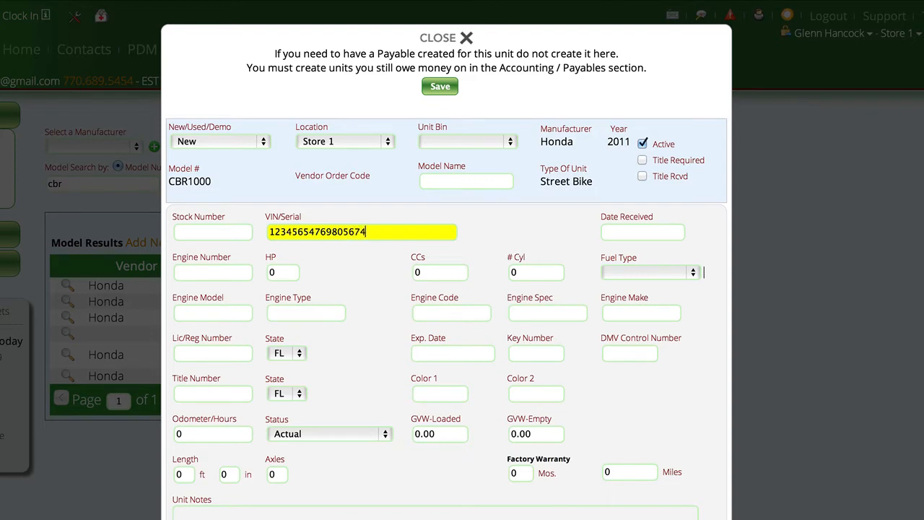
{"action": "left_click", "coordinate": [434, 87]}
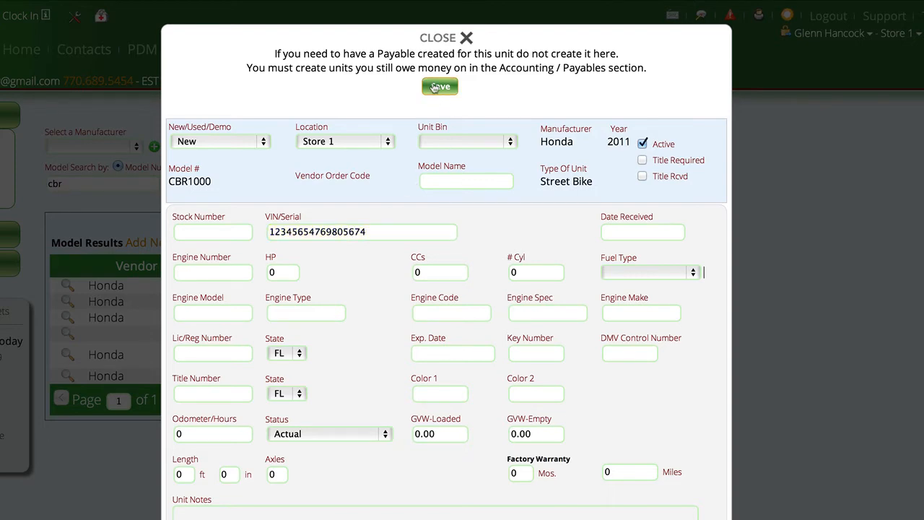
Examine the saved unit's stock number and all of its general ledger hits
{"action": "scroll", "coordinate": [555, 219], "scroll_direction": "down", "scroll_amount": 2}
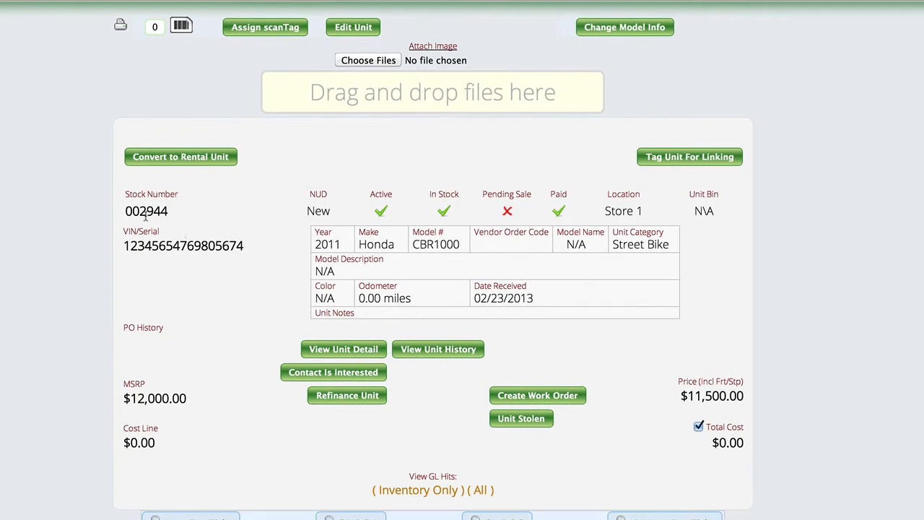
{"action": "left_click_drag", "start_coordinate": [125, 210], "coordinate": [177, 211]}
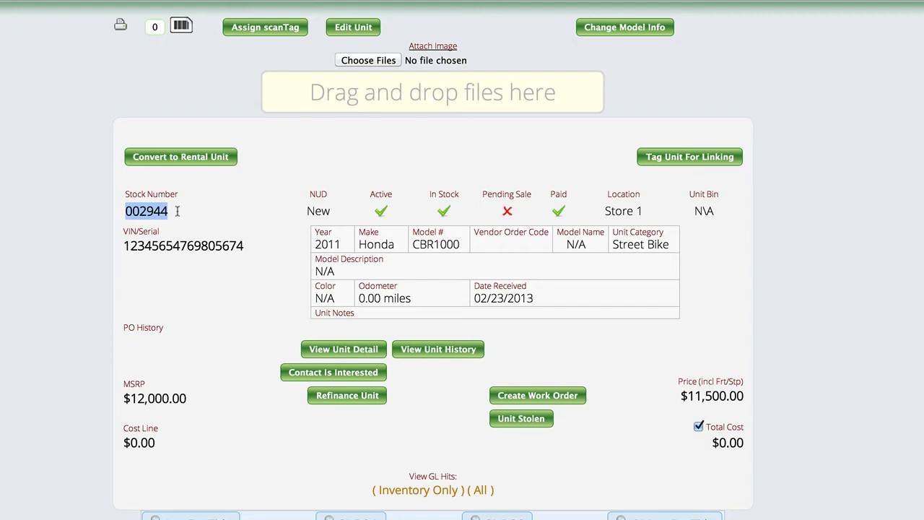
{"action": "scroll", "coordinate": [248, 194], "scroll_direction": "down", "scroll_amount": 1}
{"action": "scroll", "coordinate": [248, 193], "scroll_direction": "up", "scroll_amount": 1}
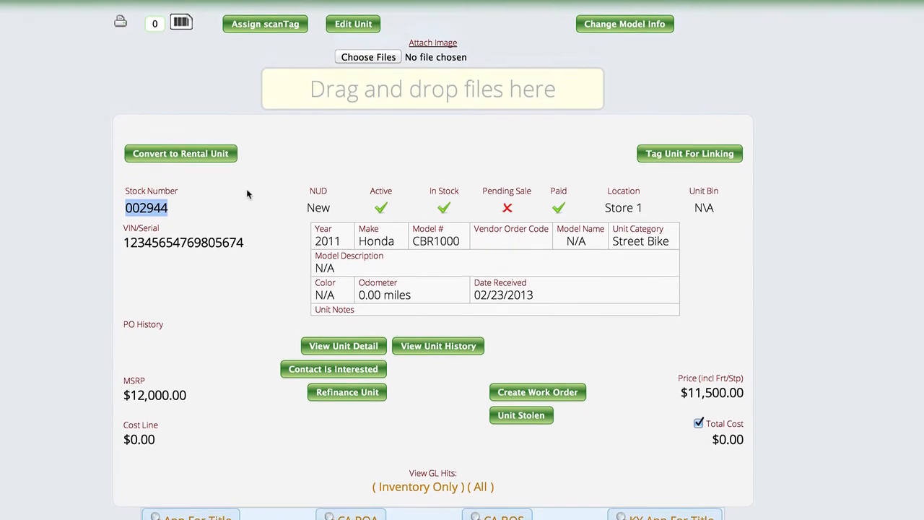
{"action": "left_click", "coordinate": [483, 487]}
{"action": "scroll", "coordinate": [462, 440], "scroll_direction": "down", "scroll_amount": 3}
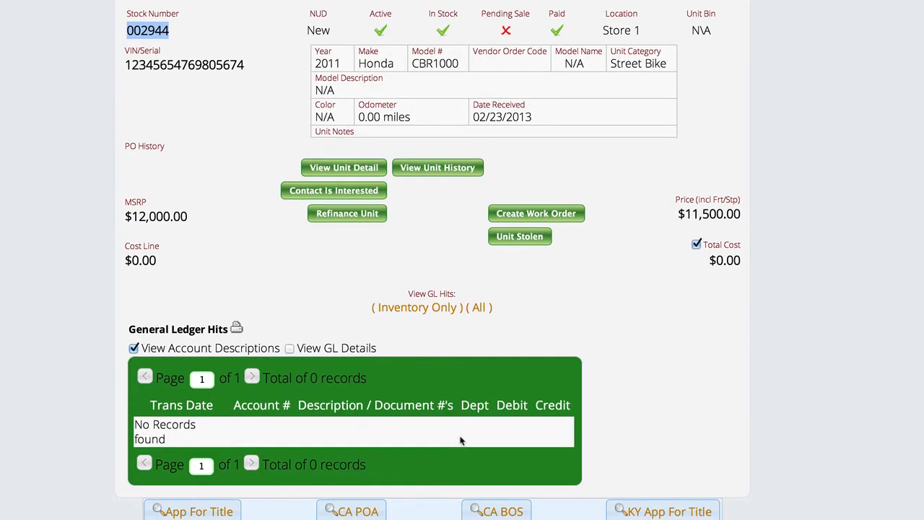
{"action": "scroll", "coordinate": [424, 329], "scroll_direction": "up", "scroll_amount": 3}
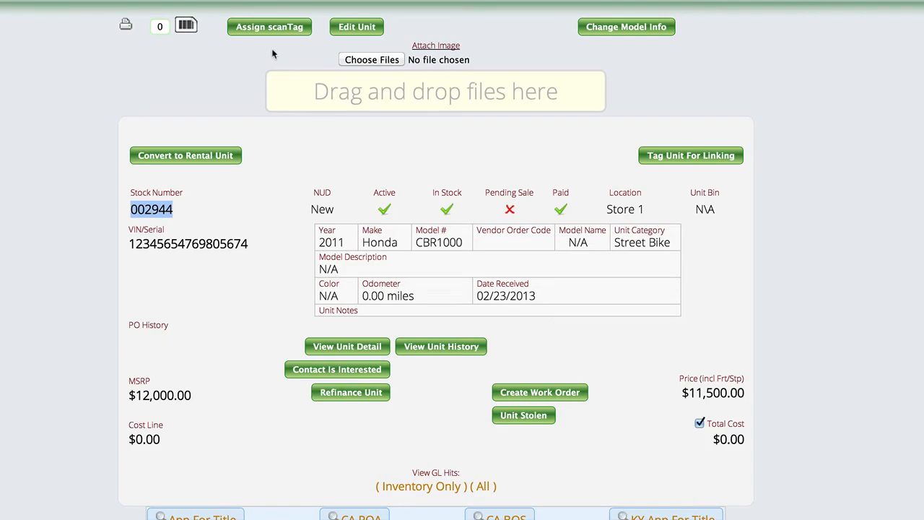
Edit the unit to set its Unit cost to 9000 and save the change
{"action": "left_click", "coordinate": [372, 27]}
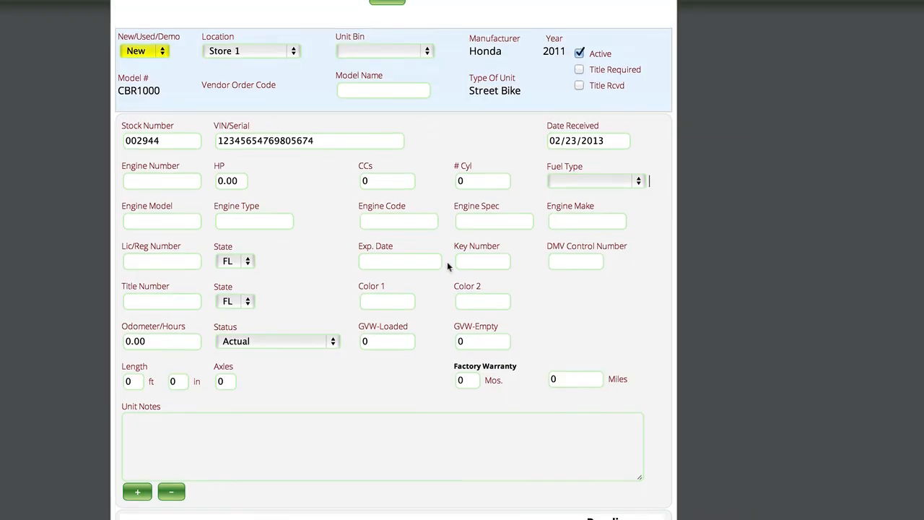
{"action": "scroll", "coordinate": [447, 262], "scroll_direction": "down", "scroll_amount": 3}
{"action": "scroll", "coordinate": [448, 262], "scroll_direction": "down", "scroll_amount": 5}
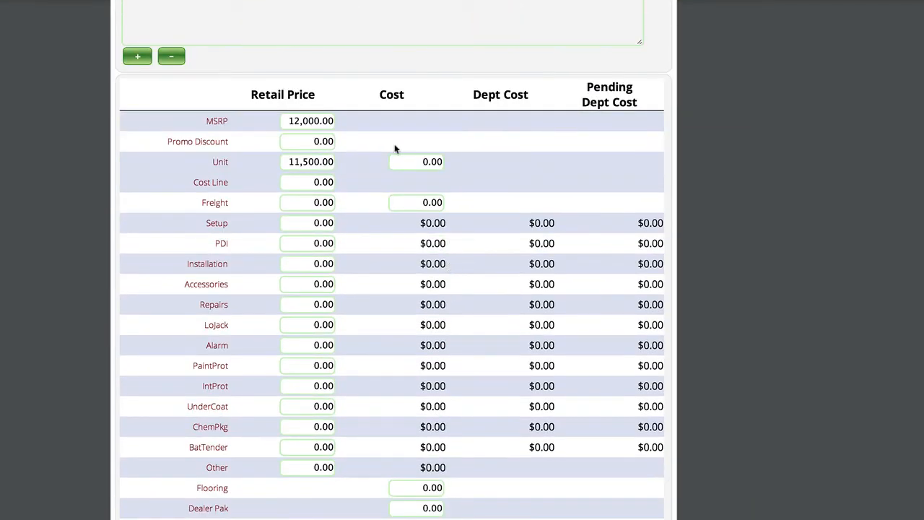
{"action": "left_click", "coordinate": [408, 160]}
{"action": "type", "text": "9000"}
{"action": "key", "text": "Return"}
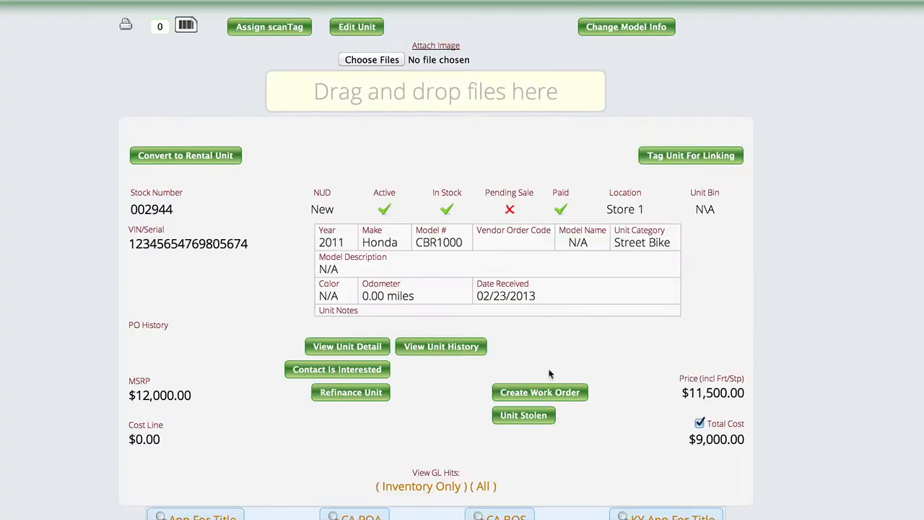
Examine all general ledger hits for the unit, including the Inventory Shrinkage account entry
{"action": "scroll", "coordinate": [435, 403], "scroll_direction": "up", "scroll_amount": 1}
{"action": "left_click", "coordinate": [484, 490]}
{"action": "scroll", "coordinate": [457, 406], "scroll_direction": "down", "scroll_amount": 4}
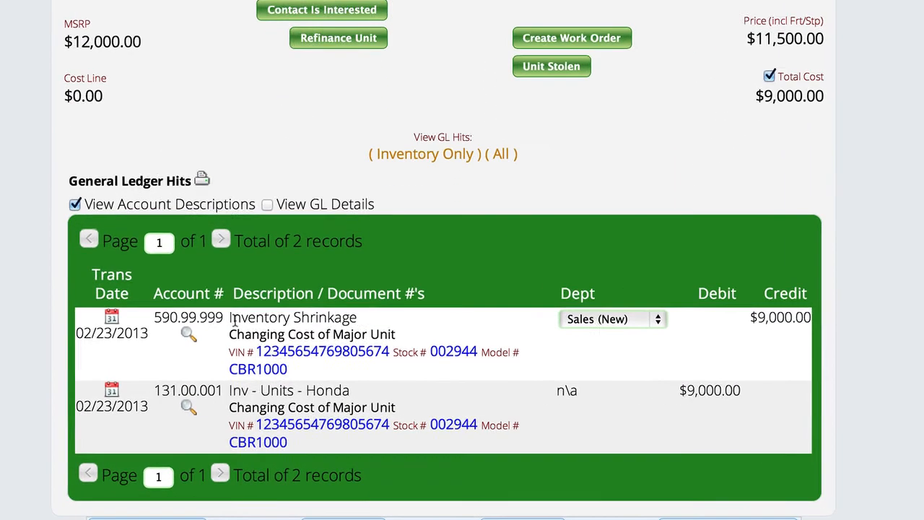
{"action": "left_click_drag", "start_coordinate": [229, 317], "coordinate": [366, 310]}
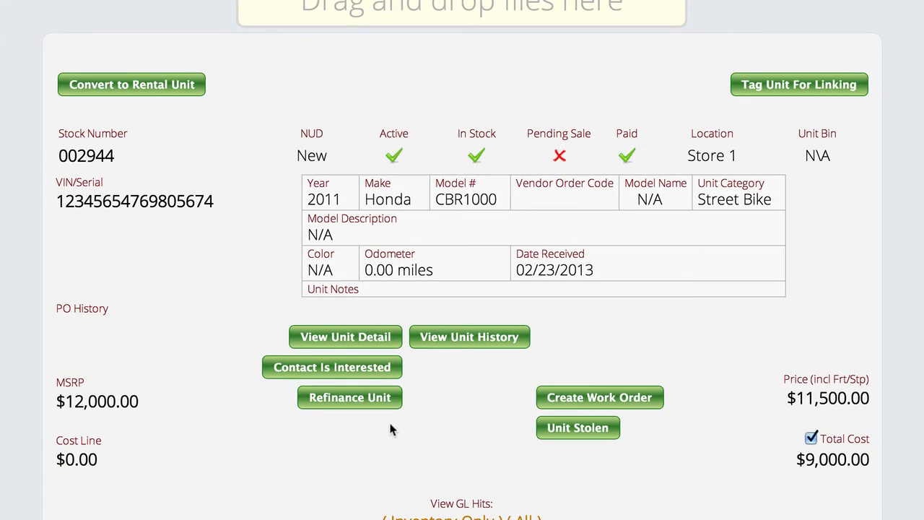
Refinance the unit with American Honda as the refinance supplier, keeping the prefilled amount, date and offsetting GL account
{"action": "left_click", "coordinate": [369, 402]}
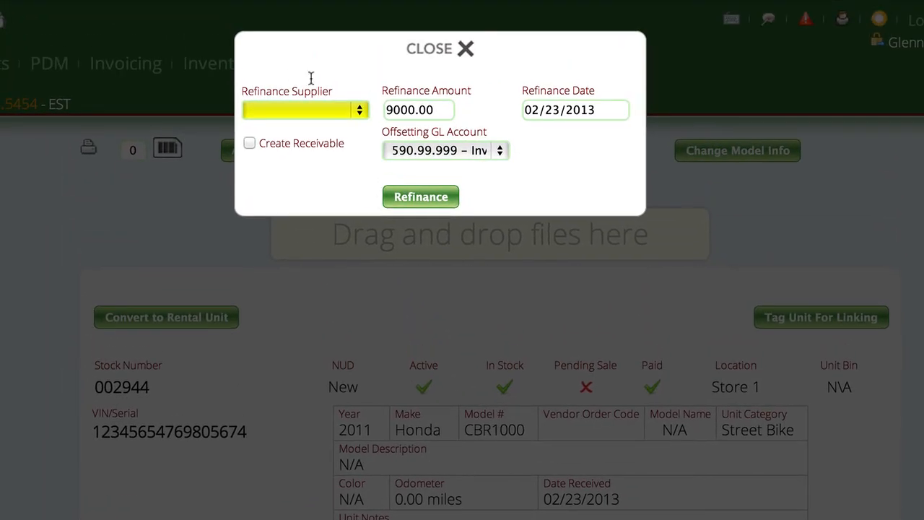
{"action": "left_click", "coordinate": [281, 2]}
{"action": "left_click", "coordinate": [296, 125]}
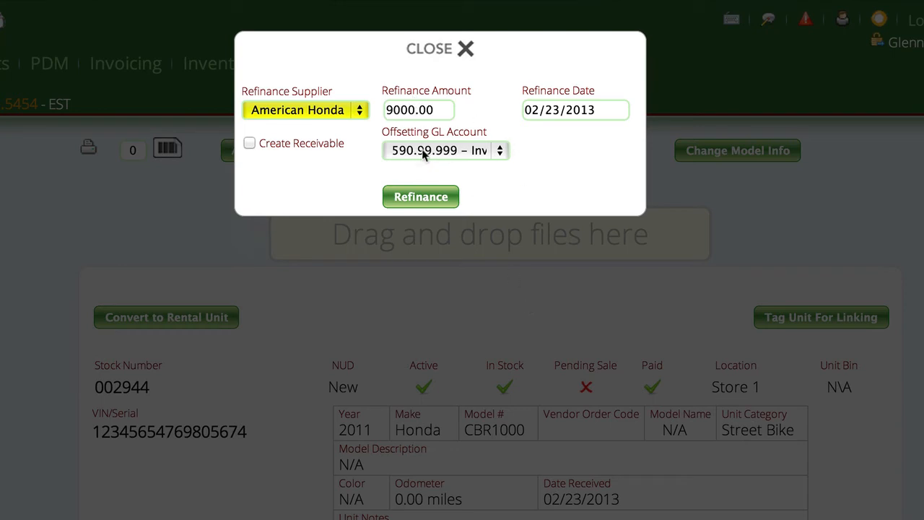
{"action": "left_click", "coordinate": [429, 198]}
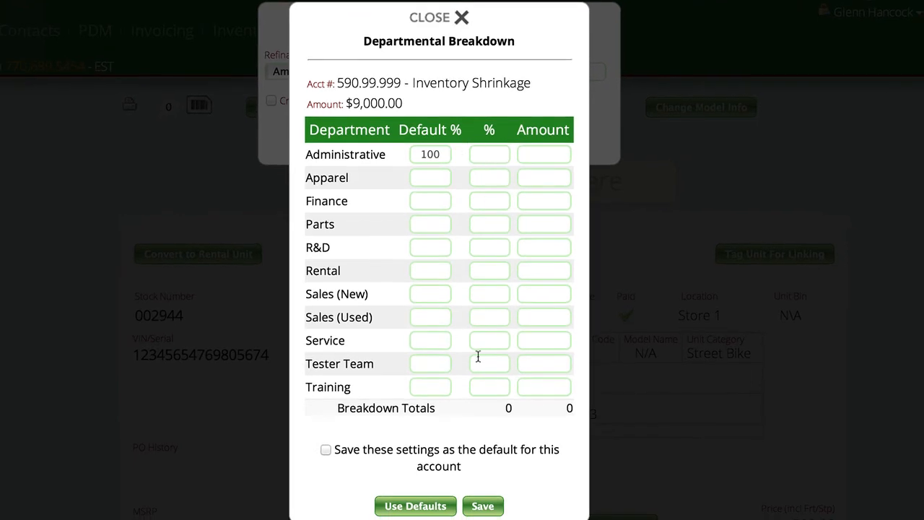
Apply the default departmental breakdown to the Inventory Shrinkage amount, mark it as the account's default and save it
{"action": "left_click", "coordinate": [360, 450]}
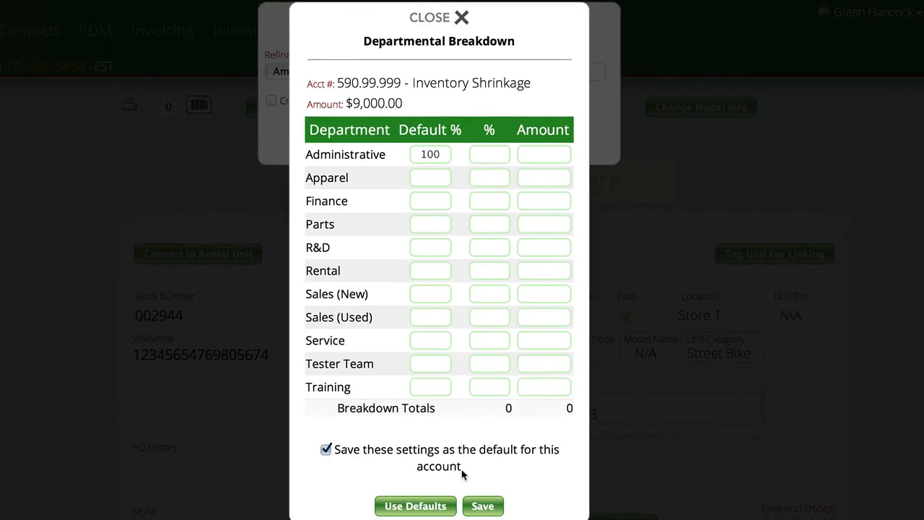
{"action": "left_click", "coordinate": [417, 507]}
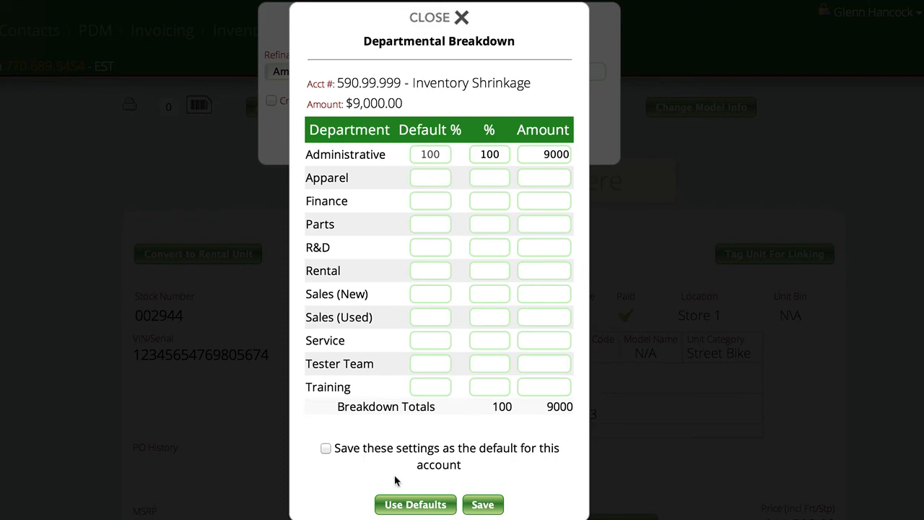
{"action": "left_click", "coordinate": [357, 448]}
{"action": "left_click", "coordinate": [482, 504]}
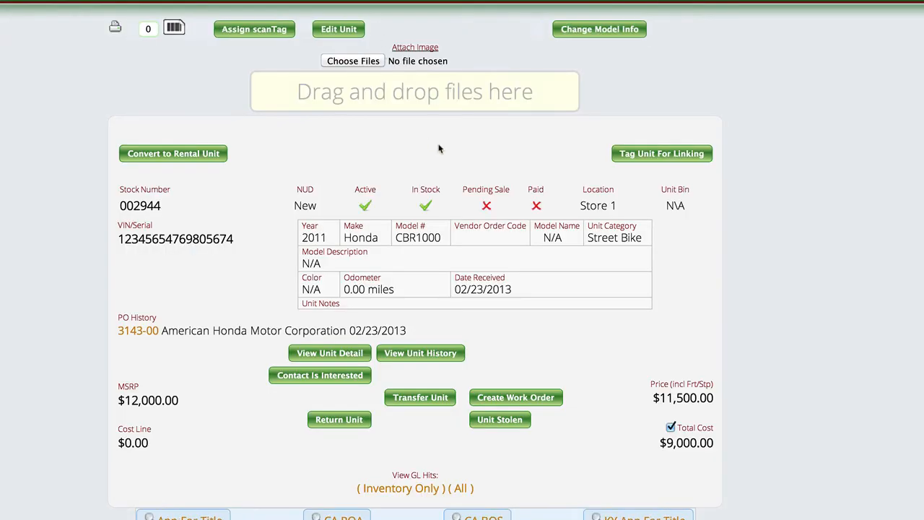
Examine all general ledger hits for the refinanced unit, including the A/P - Miscellaneous entry, and return to the unit's details
{"action": "scroll", "coordinate": [439, 149], "scroll_direction": "down", "scroll_amount": 1}
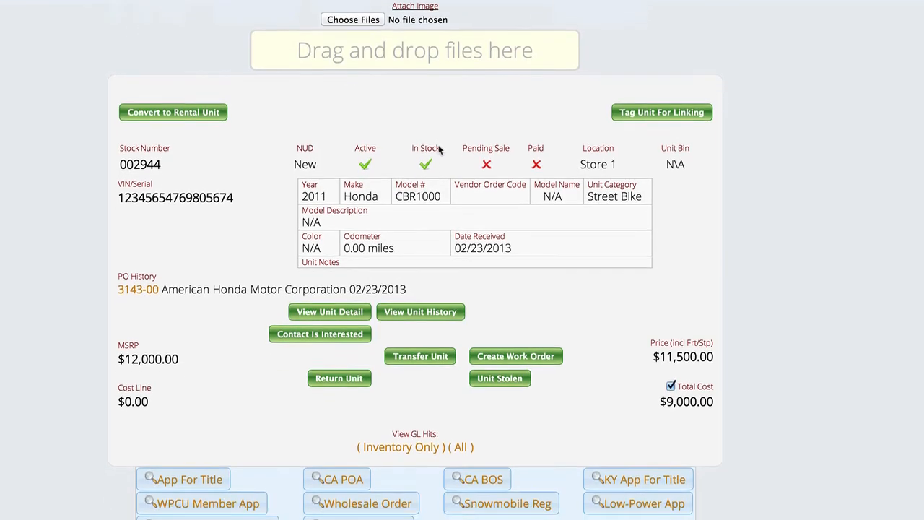
{"action": "scroll", "coordinate": [439, 149], "scroll_direction": "up", "scroll_amount": 1}
{"action": "left_click", "coordinate": [462, 479]}
{"action": "scroll", "coordinate": [602, 422], "scroll_direction": "down", "scroll_amount": 5}
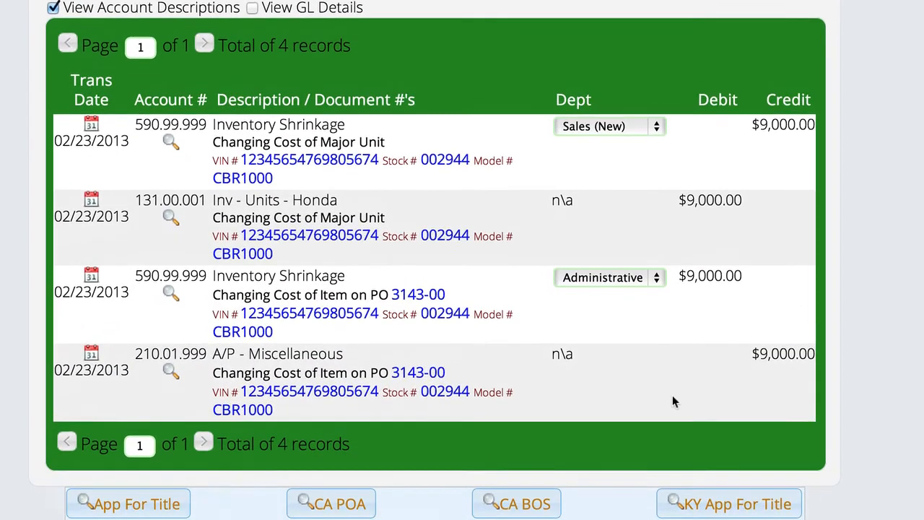
{"action": "scroll", "coordinate": [672, 396], "scroll_direction": "up", "scroll_amount": 1}
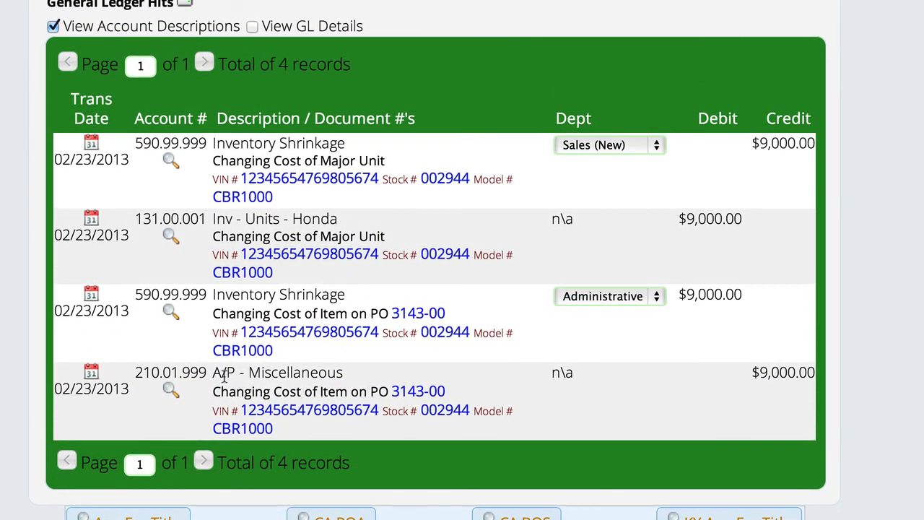
{"action": "left_click_drag", "start_coordinate": [212, 373], "coordinate": [344, 373]}
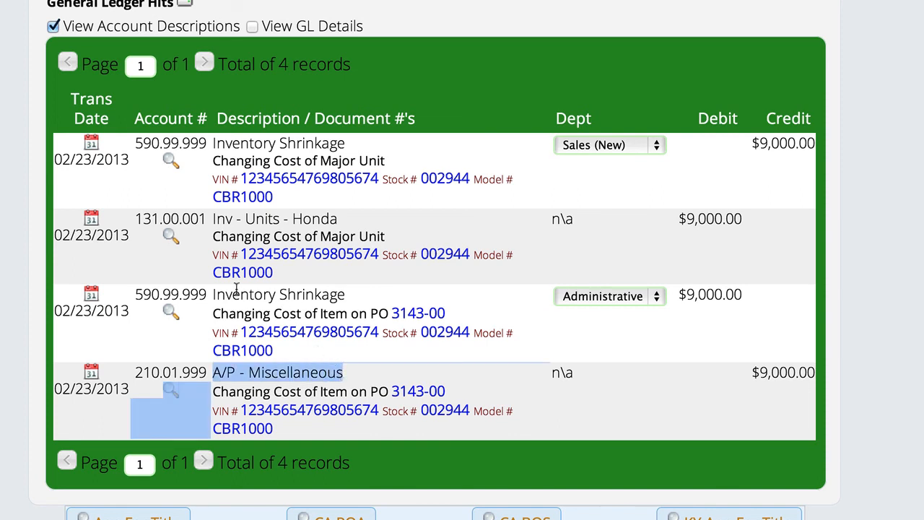
{"action": "left_click", "coordinate": [231, 370]}
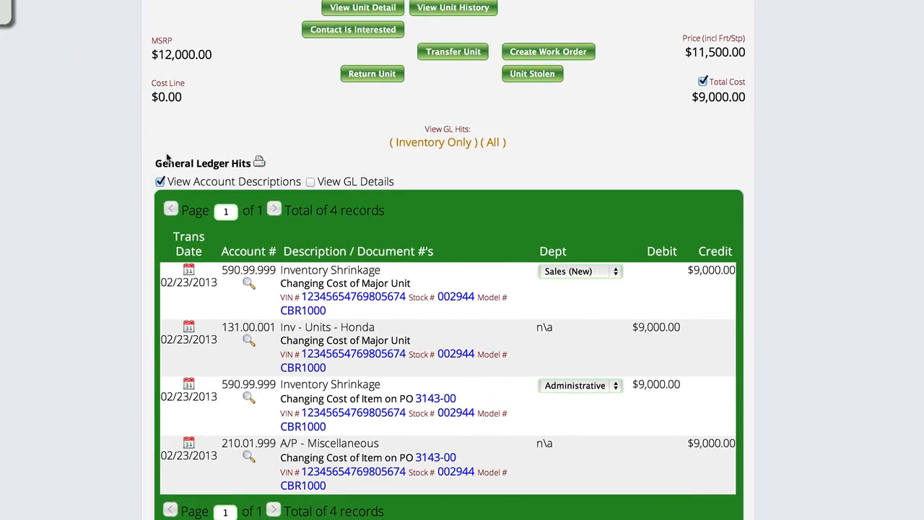
{"action": "scroll", "coordinate": [119, 146], "scroll_direction": "up", "scroll_amount": 5}
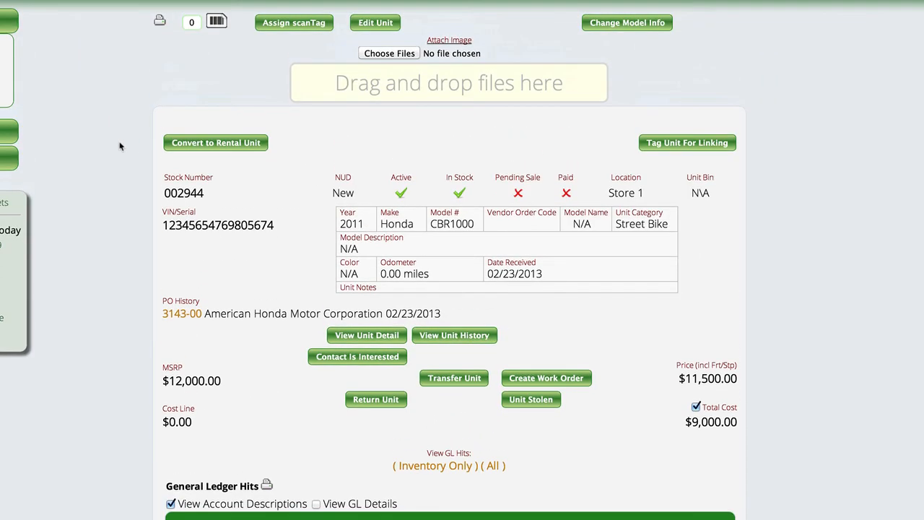